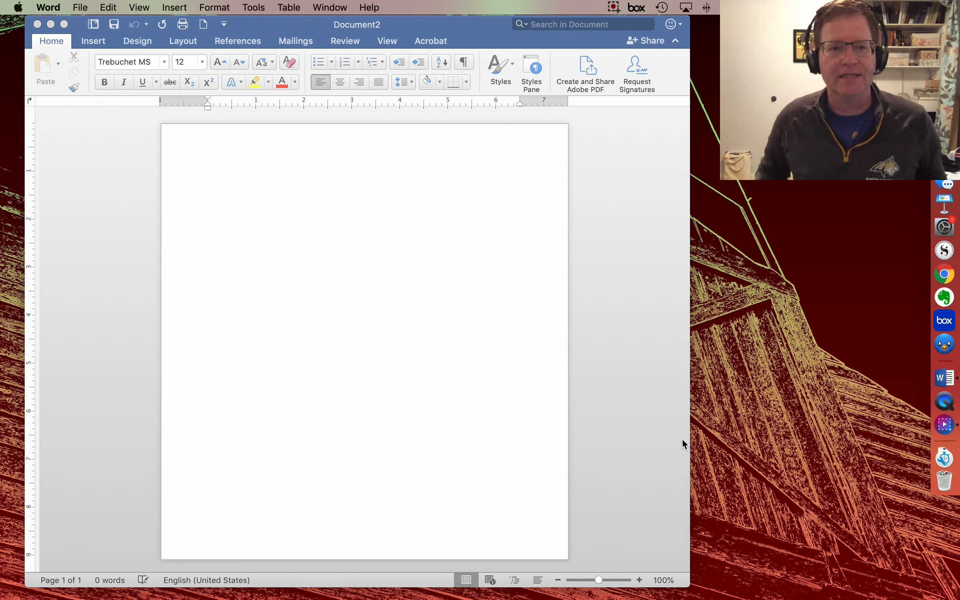
Step: Enter the centred heading "Research Proposal:" a few blank lines below the top of the page
click(647, 371)
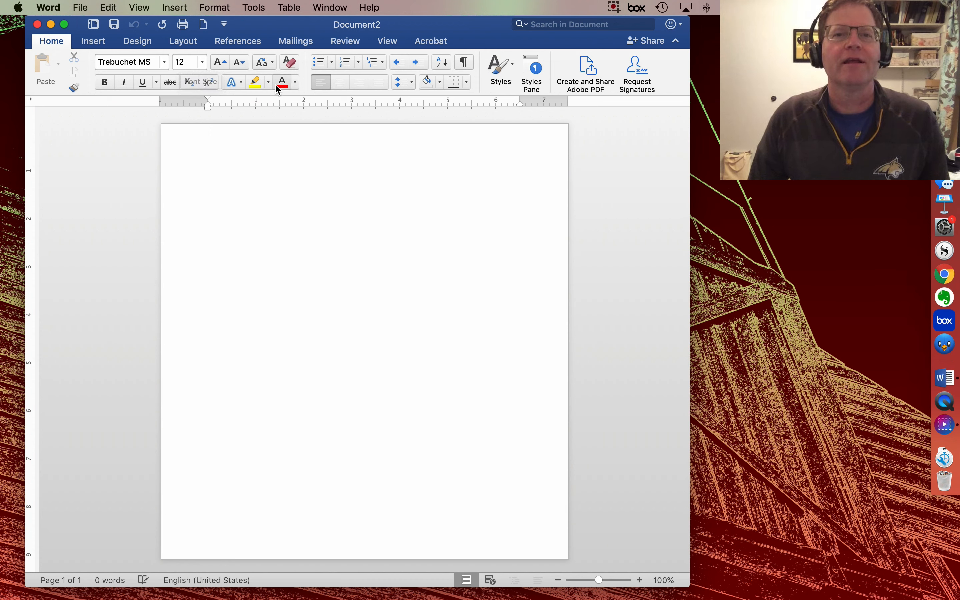
click(342, 85)
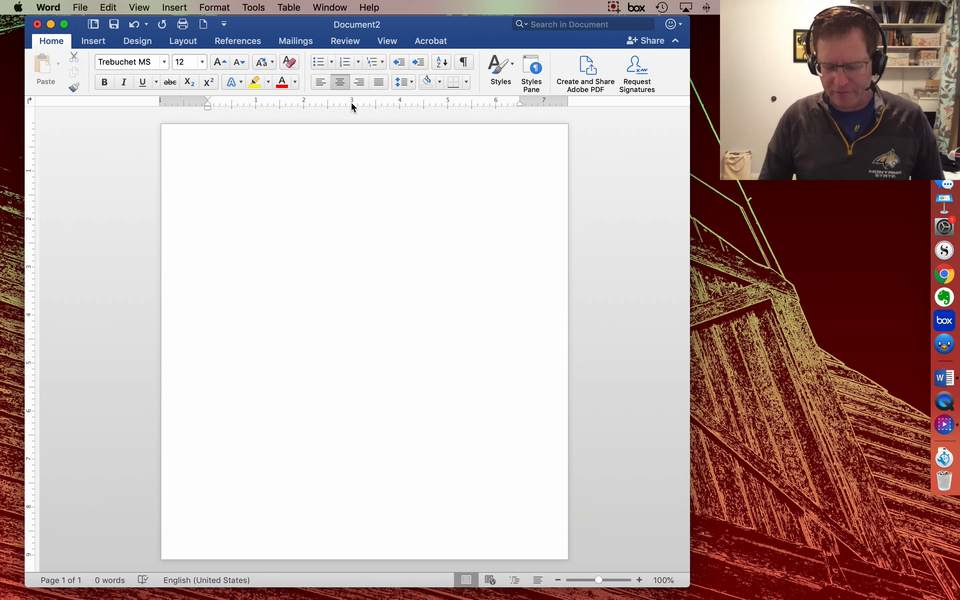
key(Return)
key(Return)
key(Return)
key(Return)
key(Return)
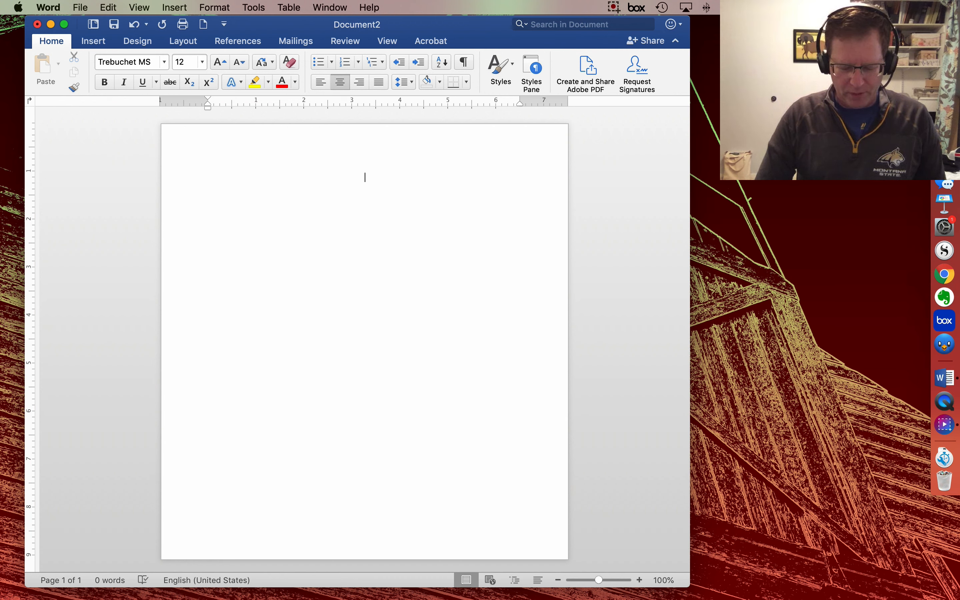
text(Researc)
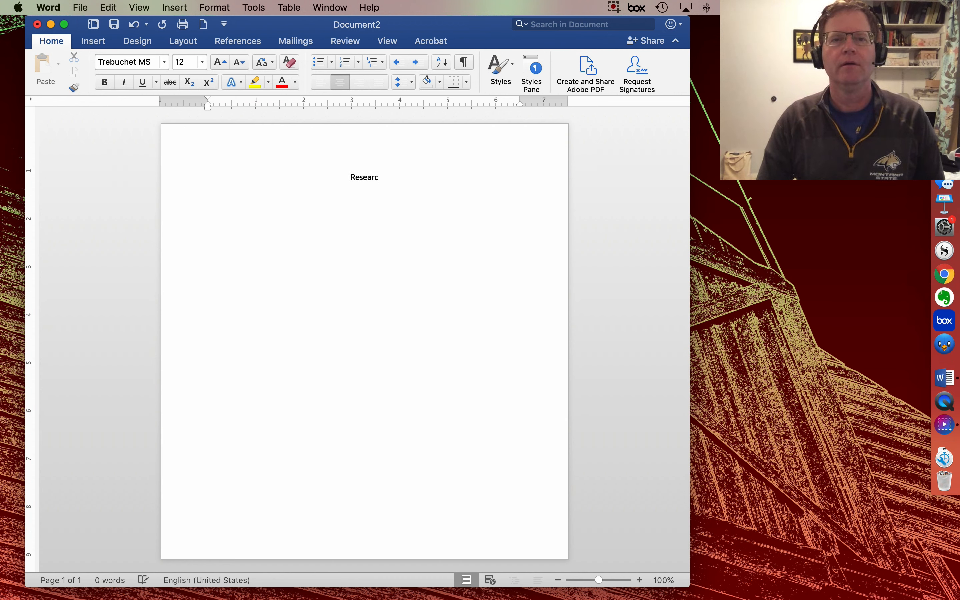
text(h Proposal)
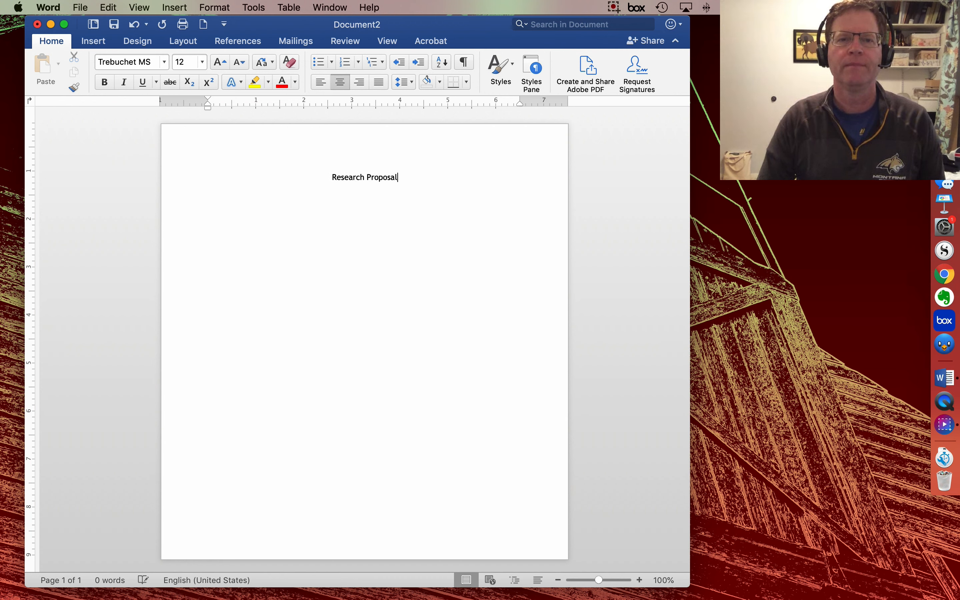
text(:)
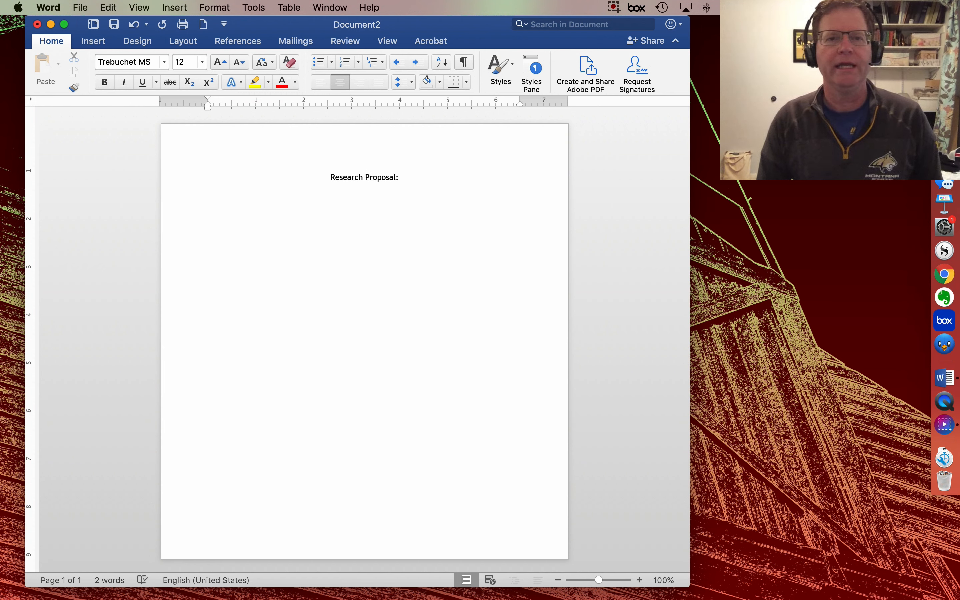
Step: Add the title line "My Great Idea for the Past" beneath the heading, followed by a new line
key(Return)
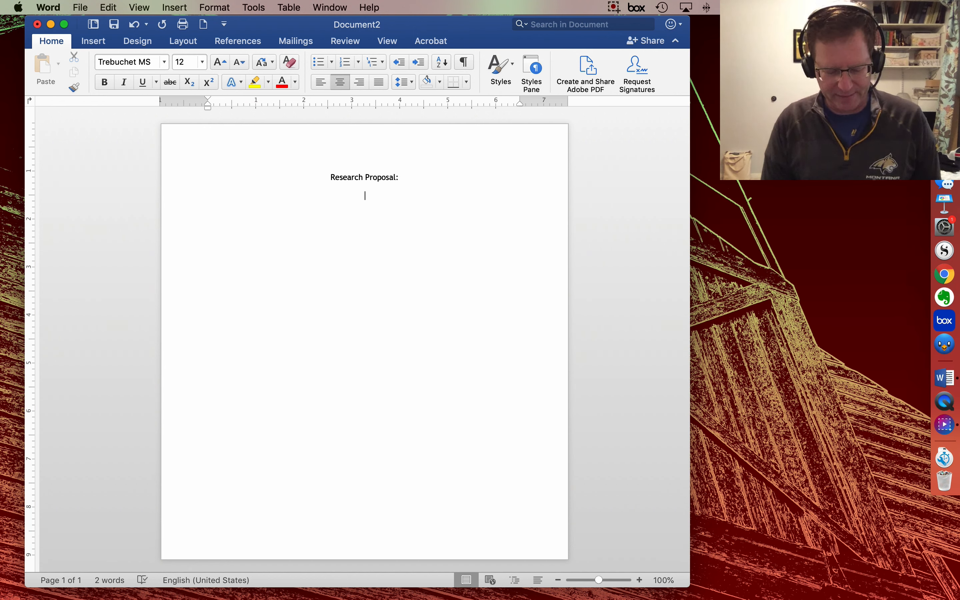
text(My g)
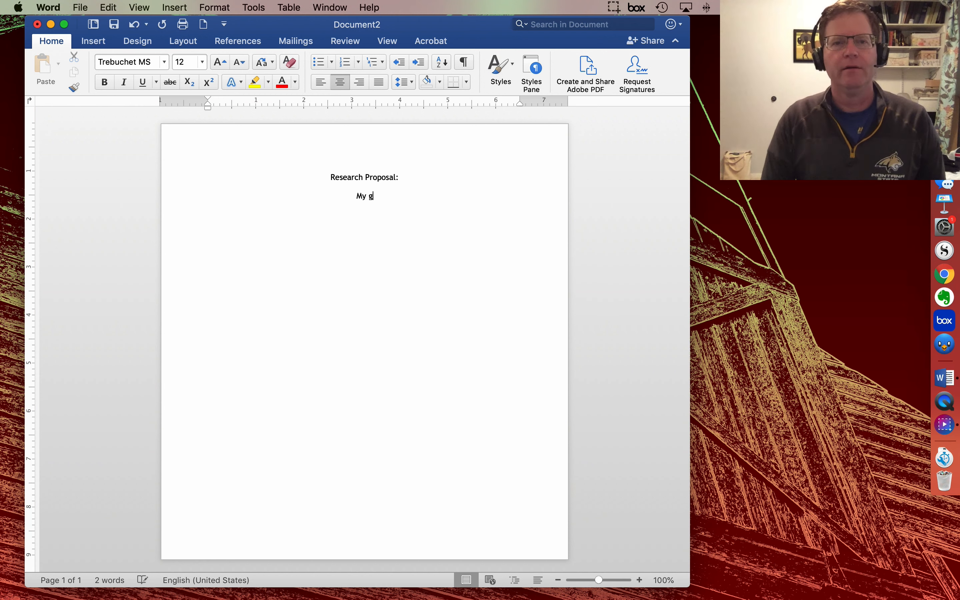
key(BackSpace)
text(Great )
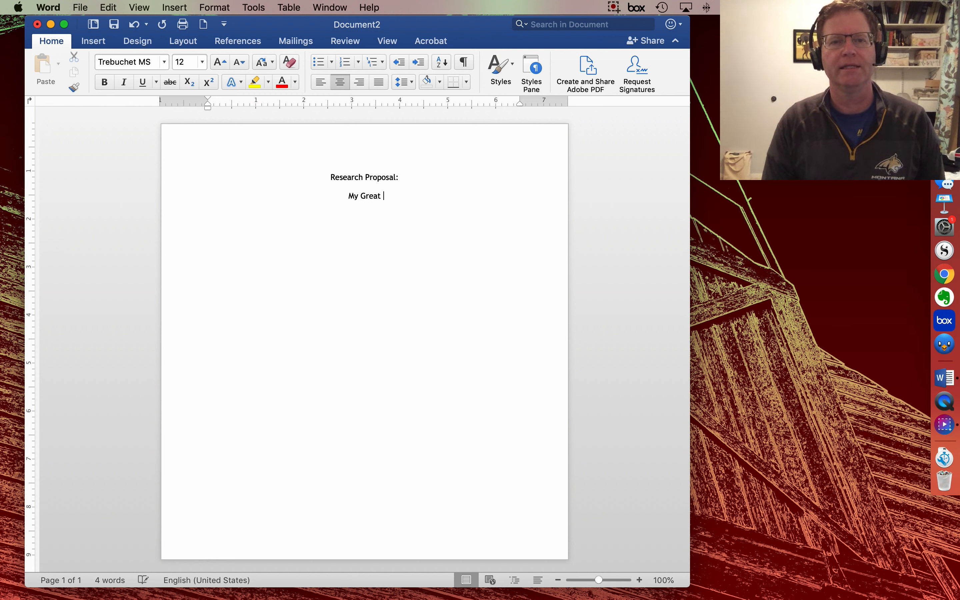
text(Idea)
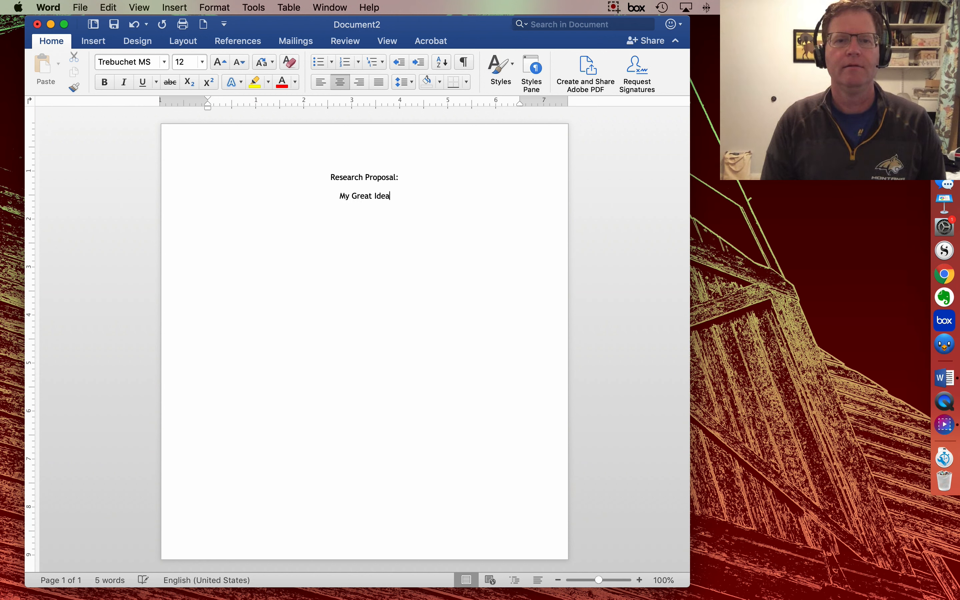
text( for the Past)
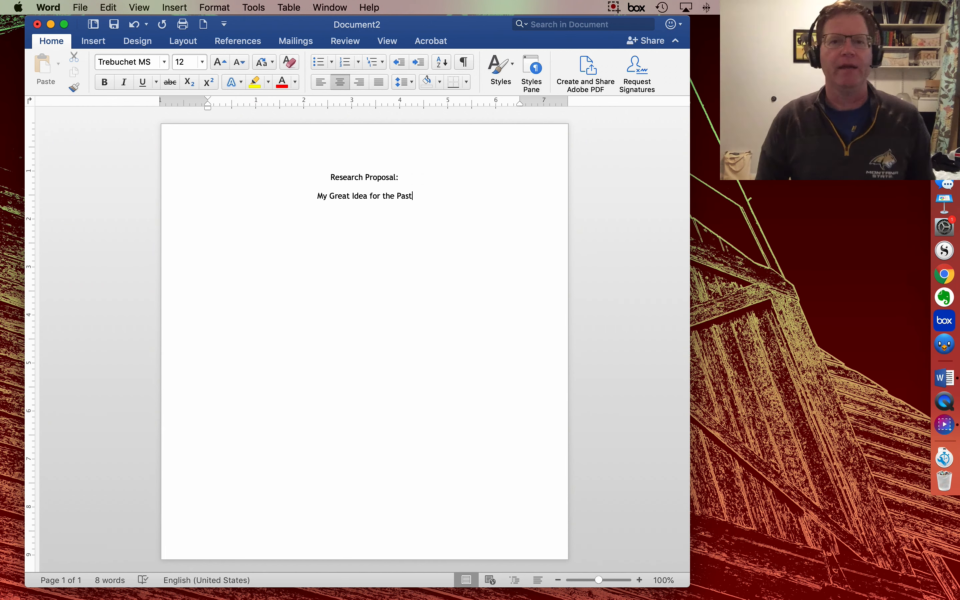
key(Return)
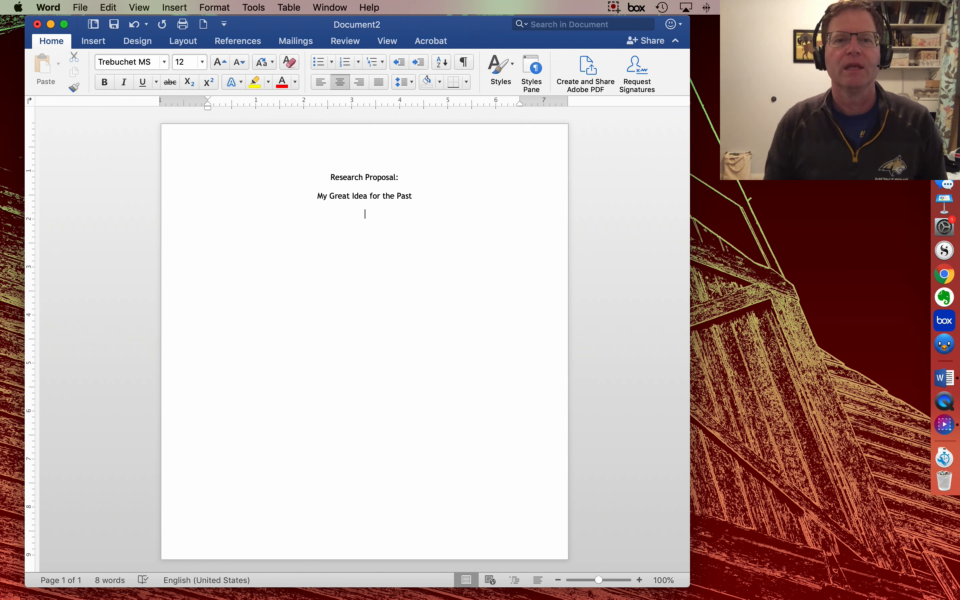
Step: Insert "How People" before "the Past" in the title, and break the rest onto a new line starting with "Of"
click(383, 196)
text(How Pe)
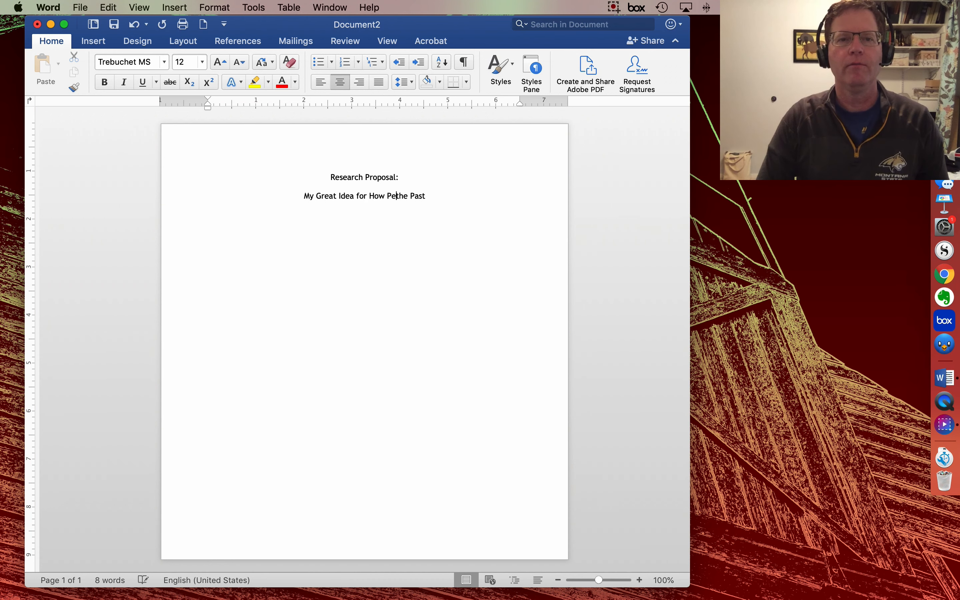
text(ople)
key(Return)
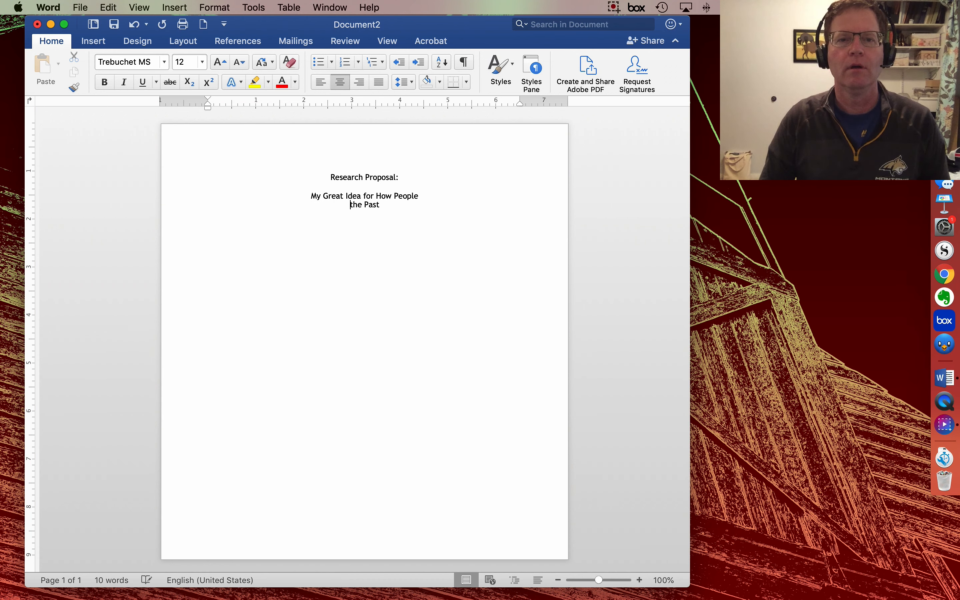
key(Return)
text(Of)
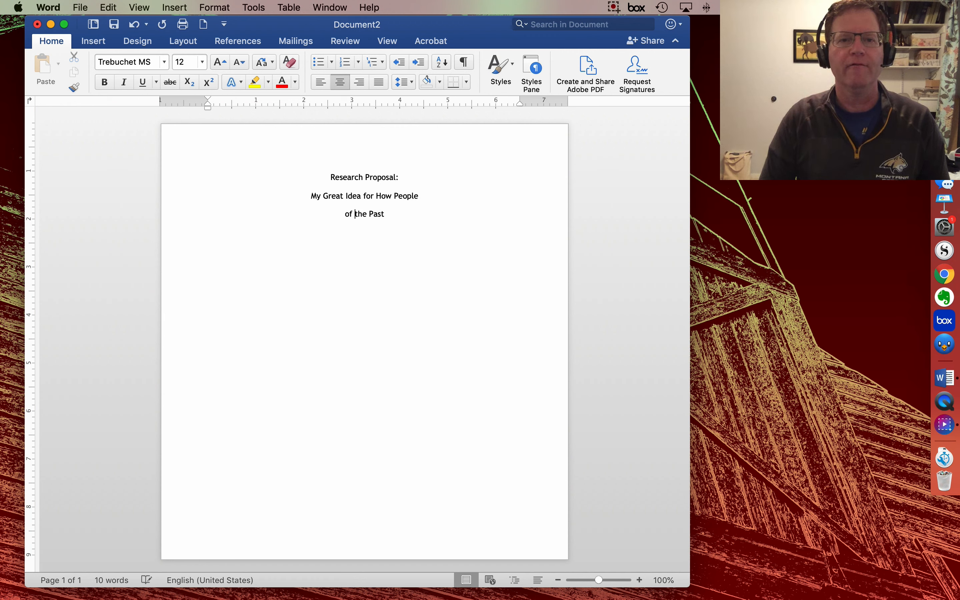
Step: Extend the last title line with "Shaped Their Lives" after "Of the Past"
click(403, 217)
text(Shape)
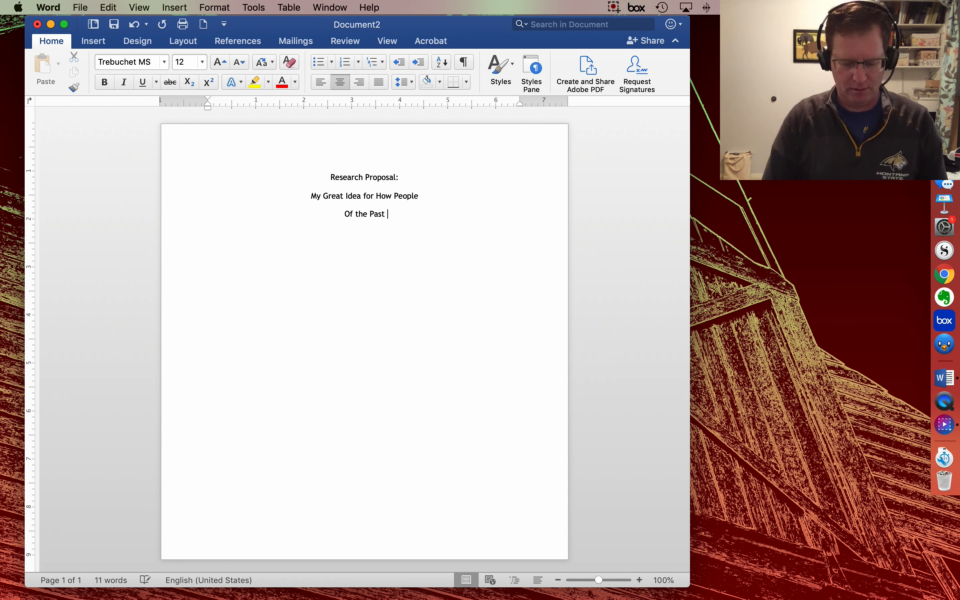
text(d Their )
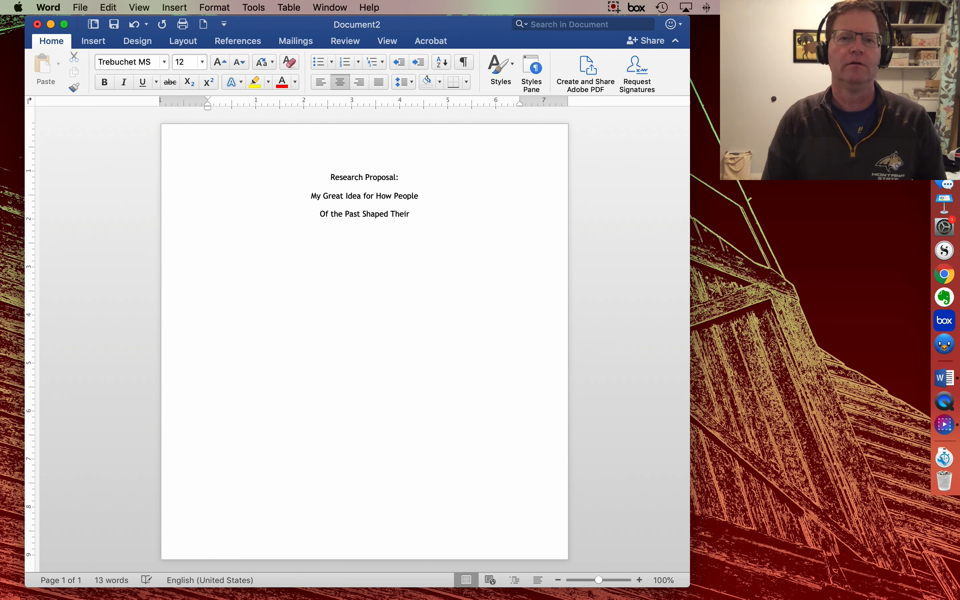
text(Lives)
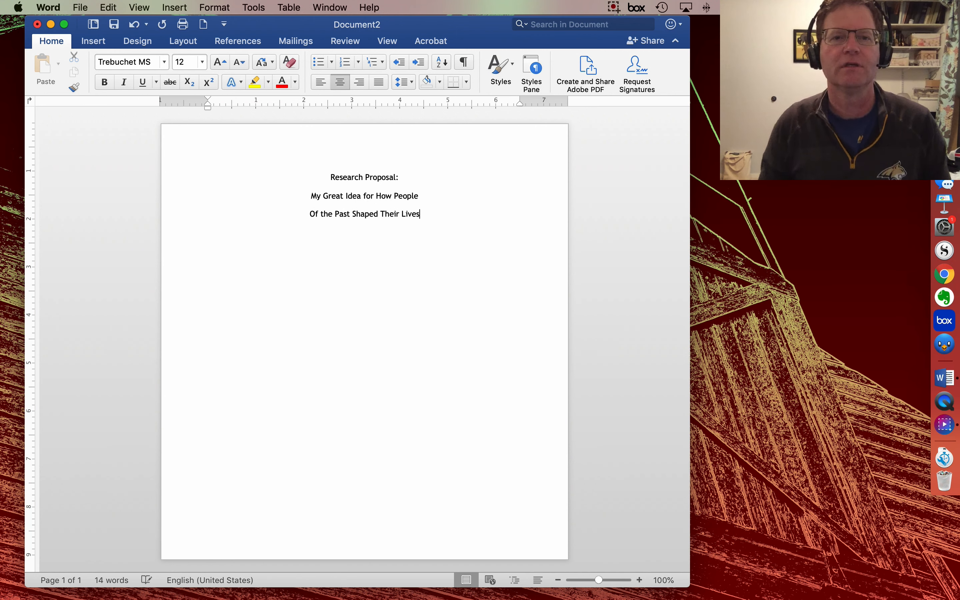
Step: Move "People" down to start the last title line and make "Of" lowercase, giving "People of the Past Shaped Their Lives"
click(393, 196)
key(Return)
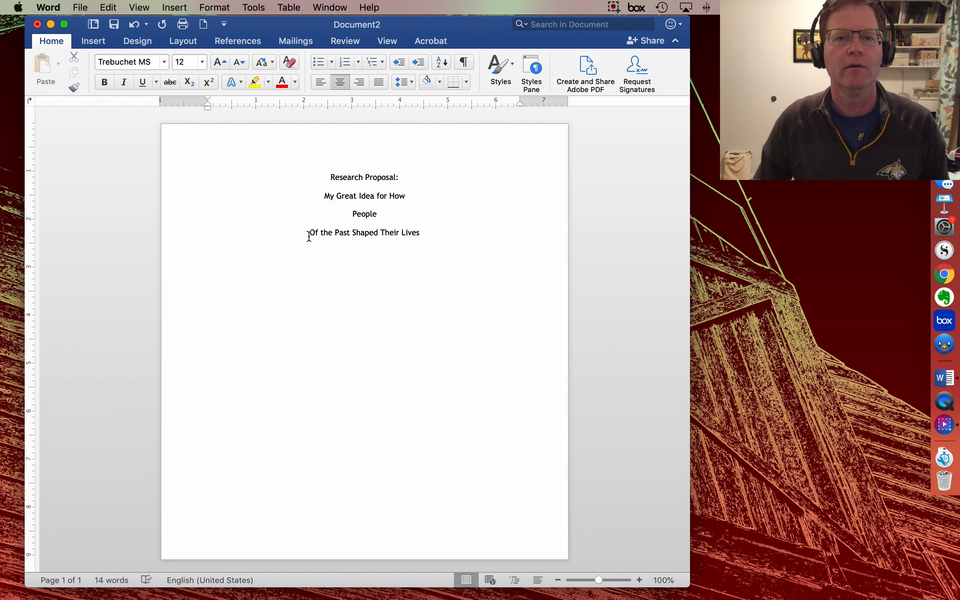
click(309, 233)
key(BackSpace)
key(BackSpace)
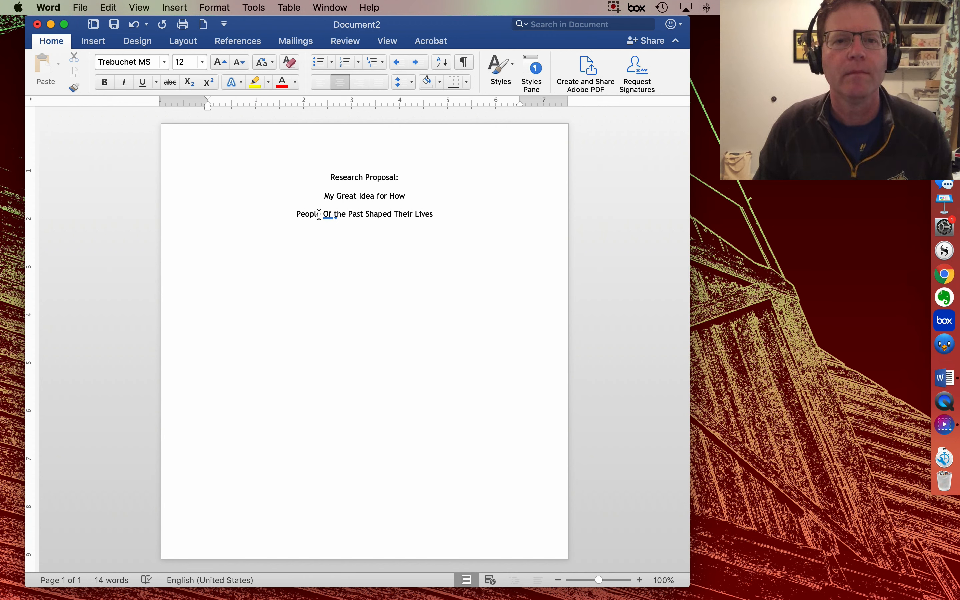
drag(328, 212, 325, 212)
key(BackSpace)
text(o)
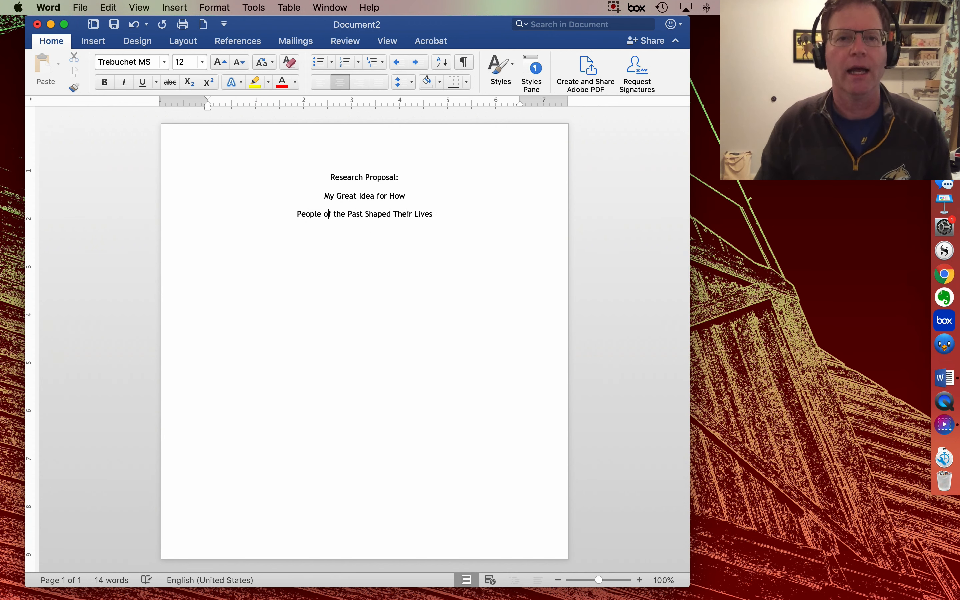
click(382, 214)
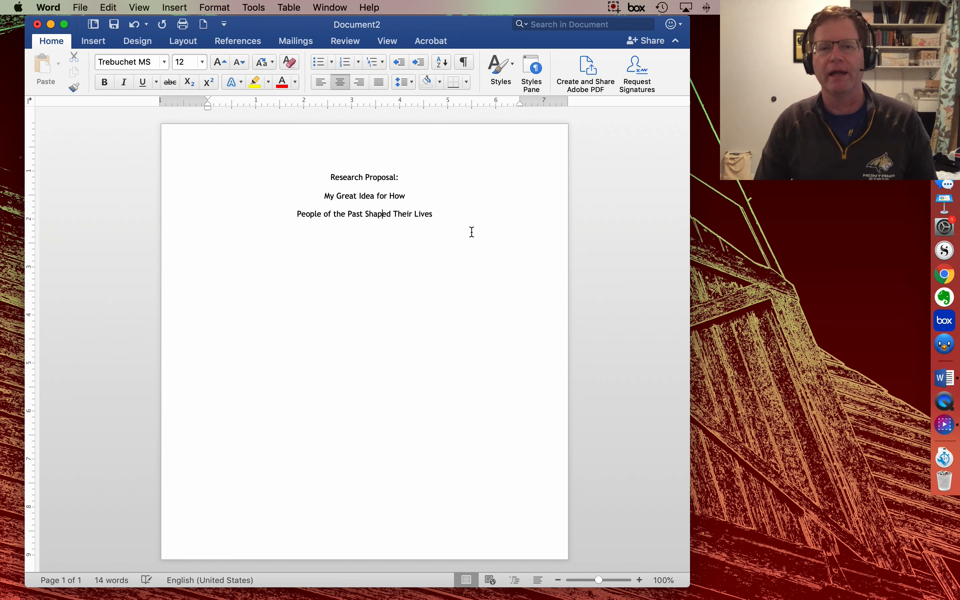
Step: Add a block of blank lines after the title and enter the author's full name in the lower part of the page
click(443, 215)
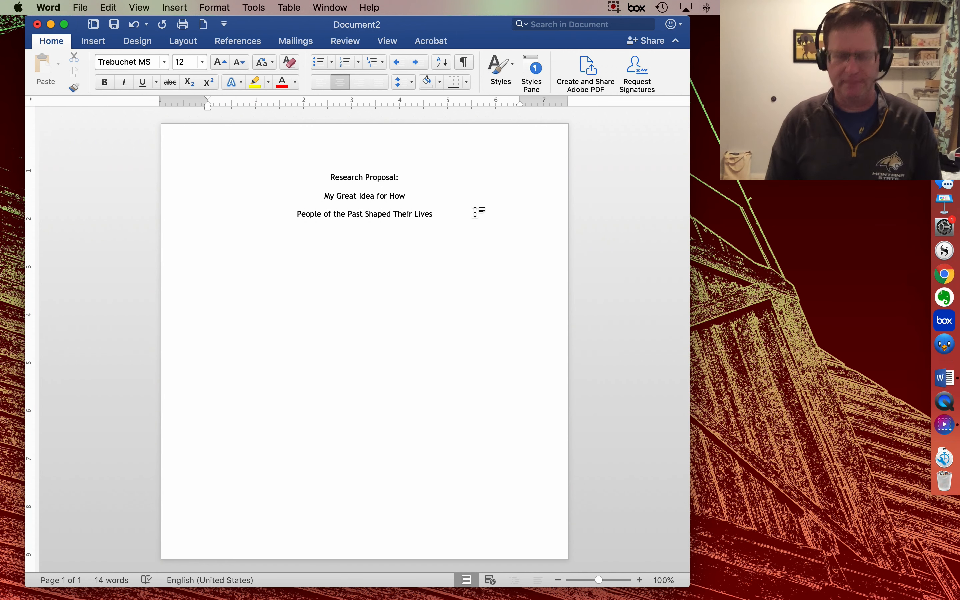
key(Return)
key(Return)
key(Return)
key(Return)
key(Return)
key(Return)
key(Return)
key(Return)
key(Return)
key(Return)
key(Return)
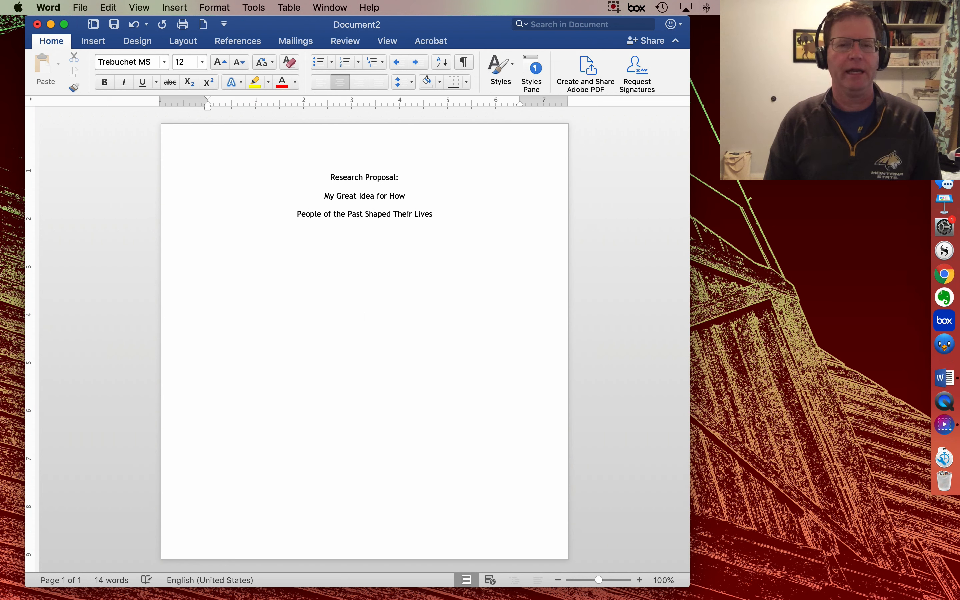
key(Return)
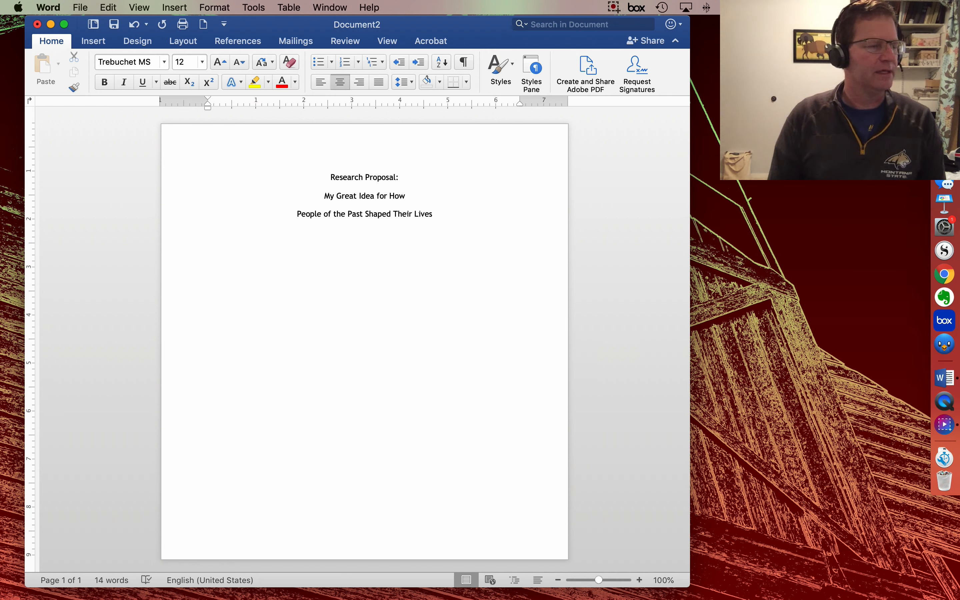
text(Ste)
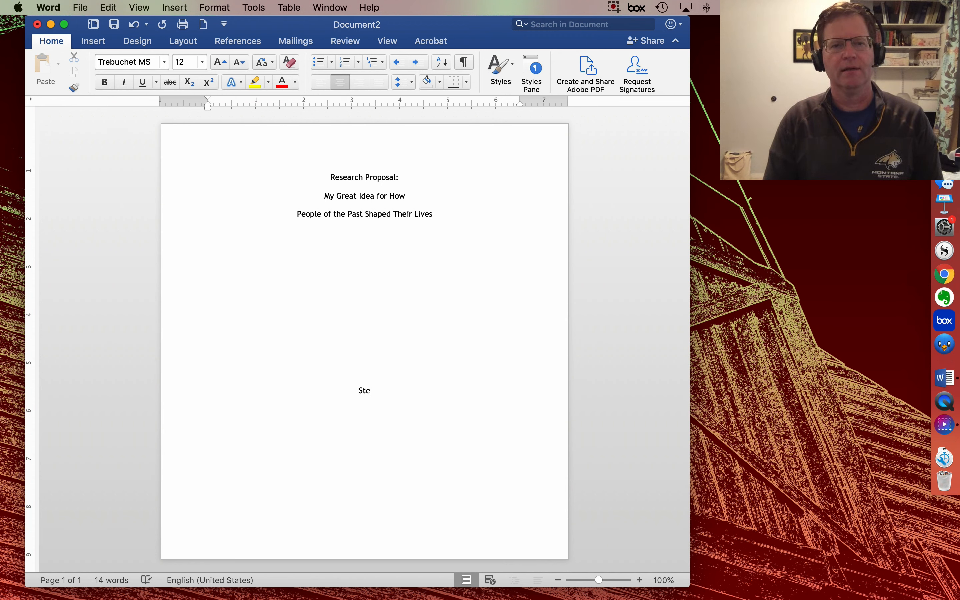
text(ve Shay)
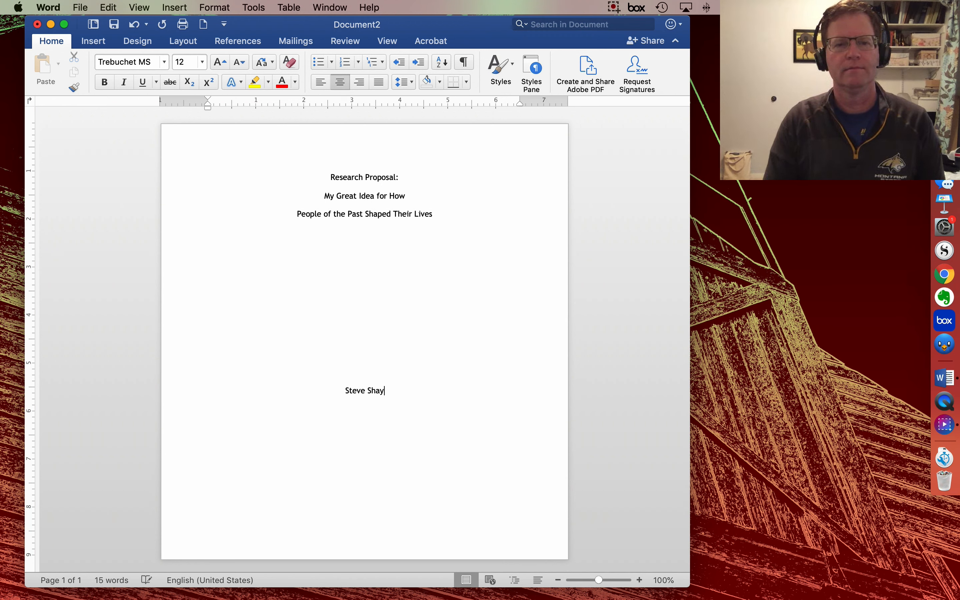
Step: Add the placeholder course line "HST XXX: XXXXXXX" beneath the author's name
key(Return)
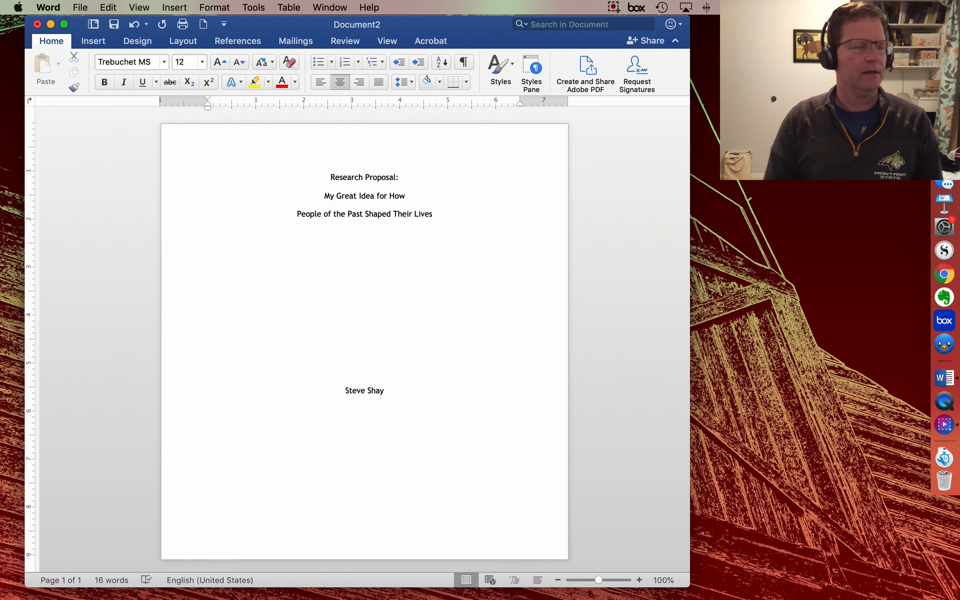
text(HS)
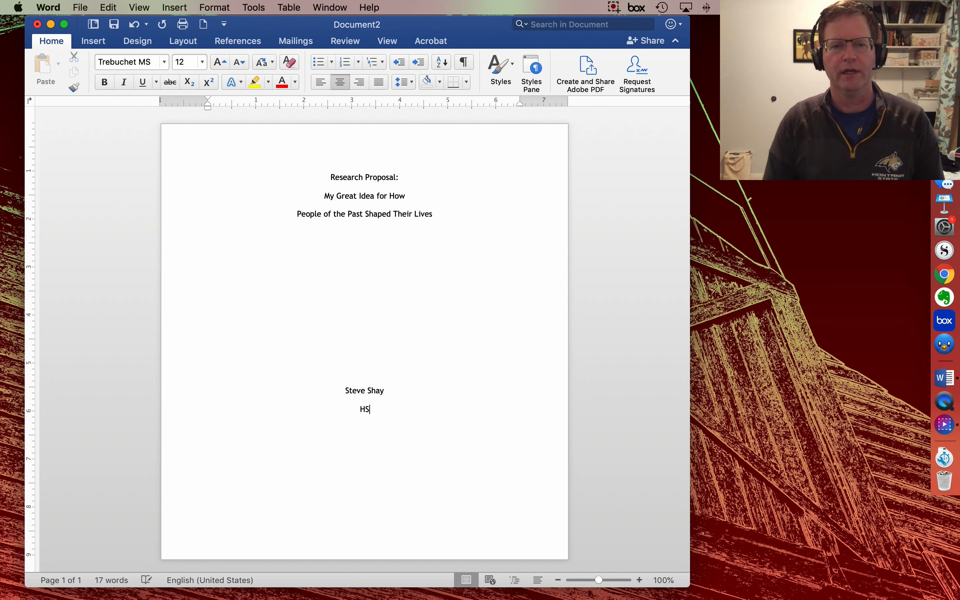
text(T)
key(BackSpace)
key(BackSpace)
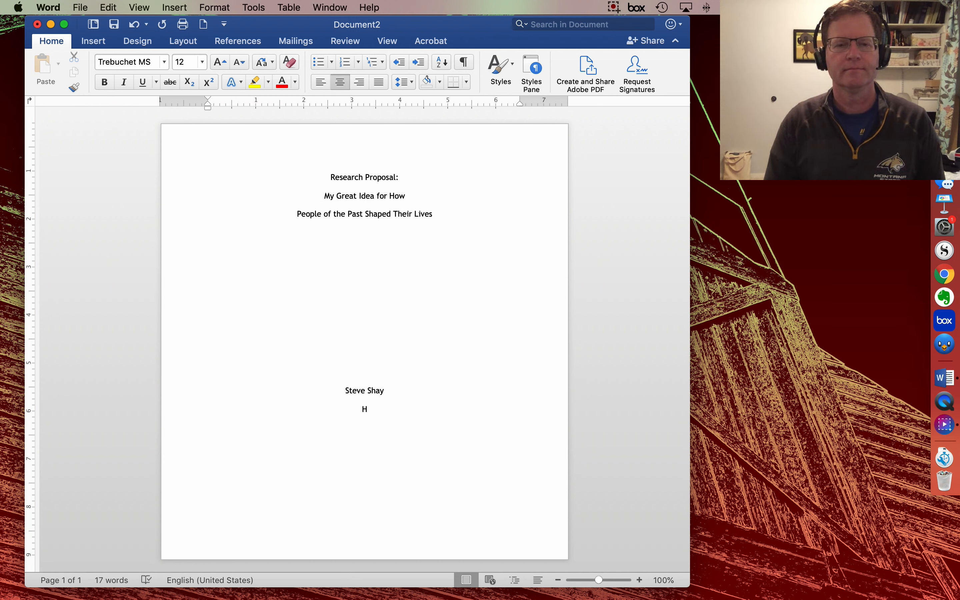
text(ST)
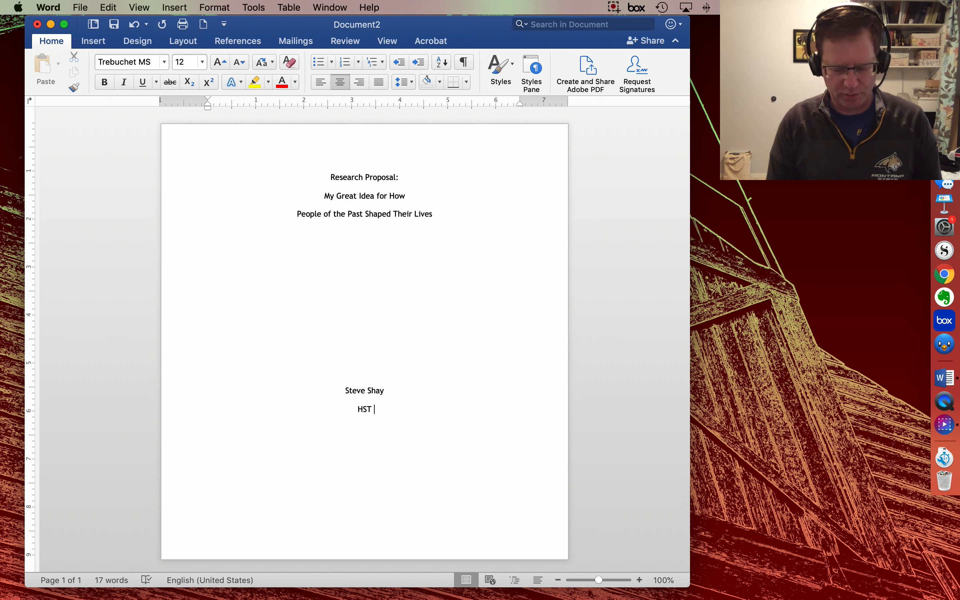
text( XXX)
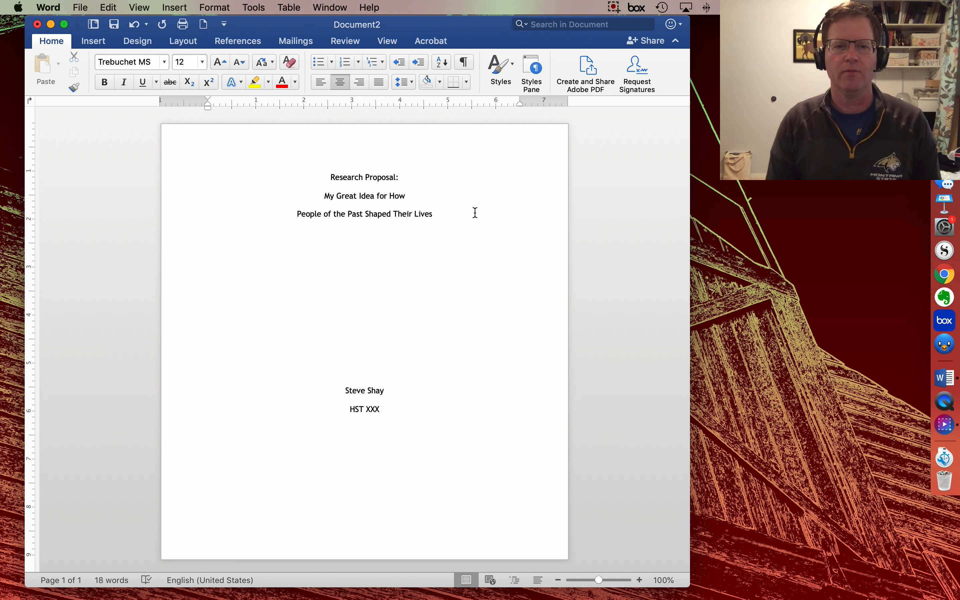
text(:)
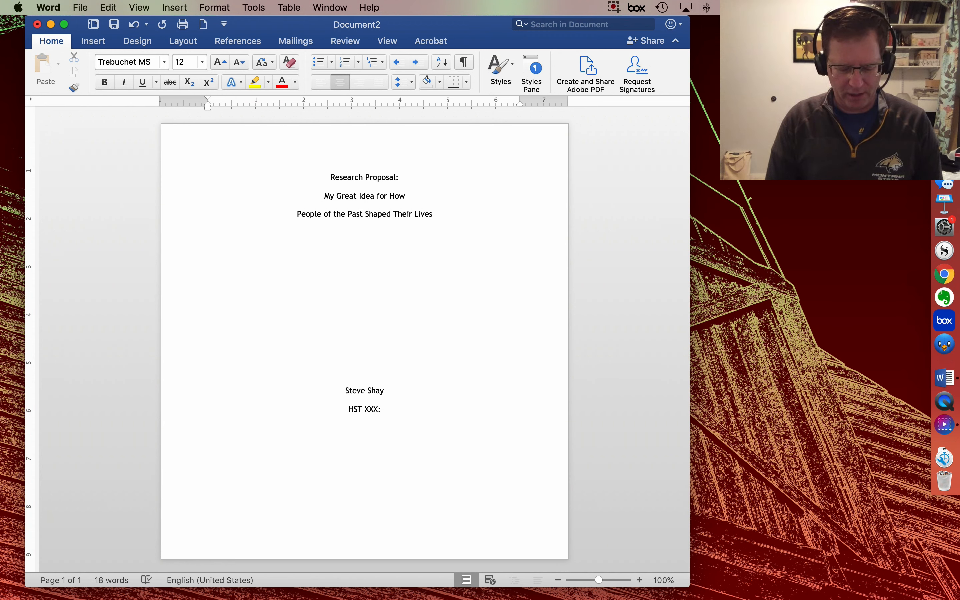
text(XX)
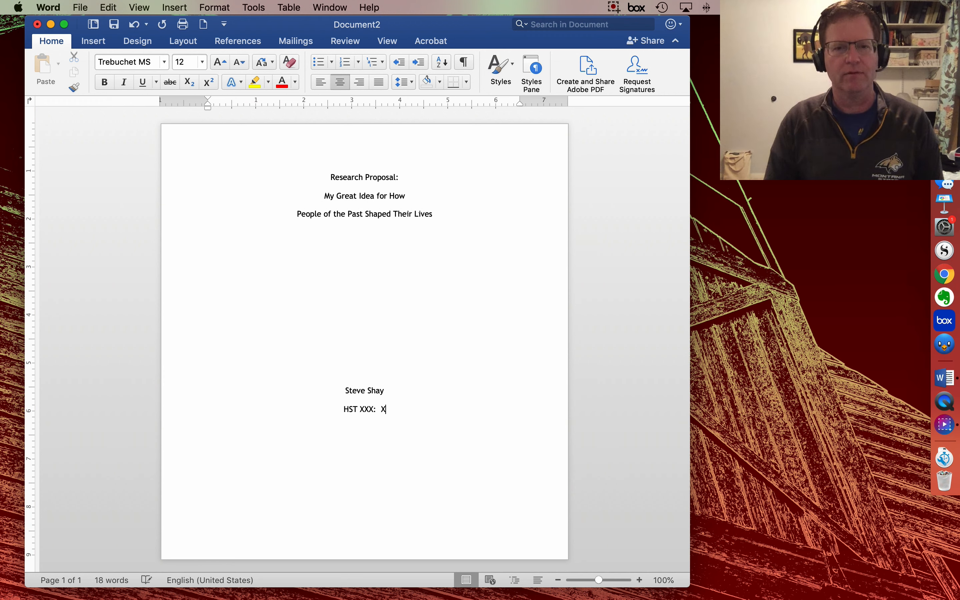
text(XXXXXXX)
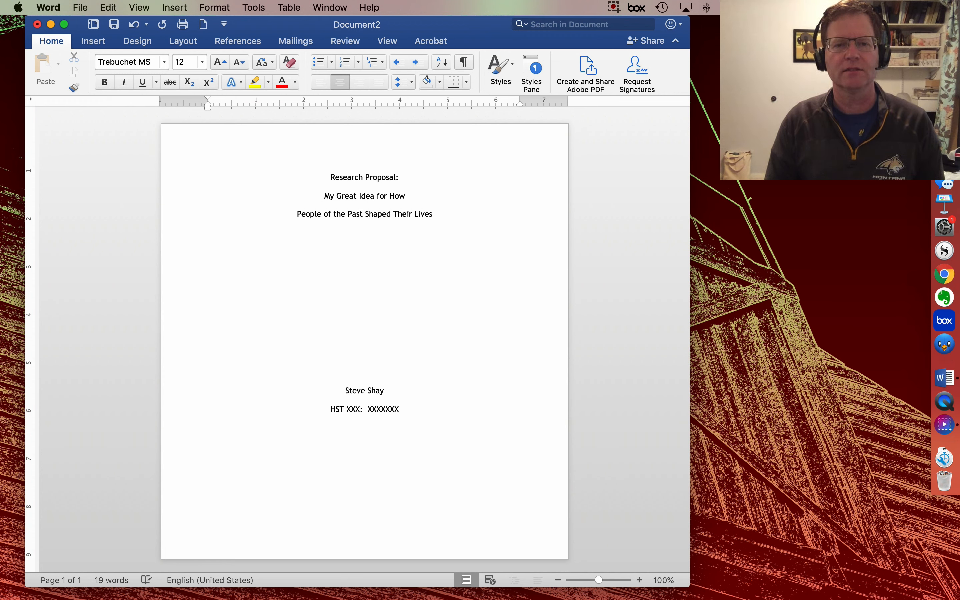
Step: Extend the course title placeholder with more X characters and add the date "April 10, 2020" on the line beneath it
text(XXXXXX)
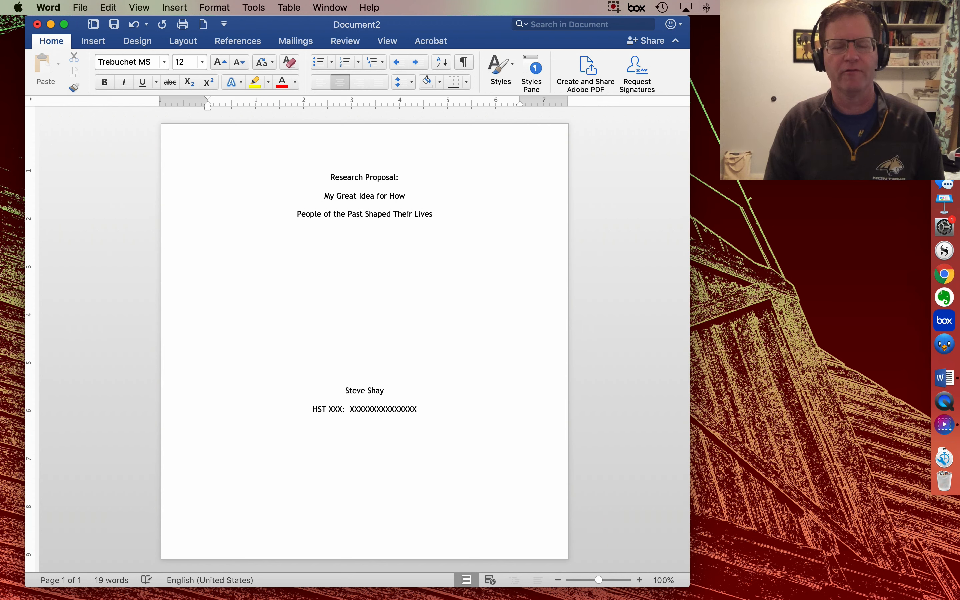
key(Return)
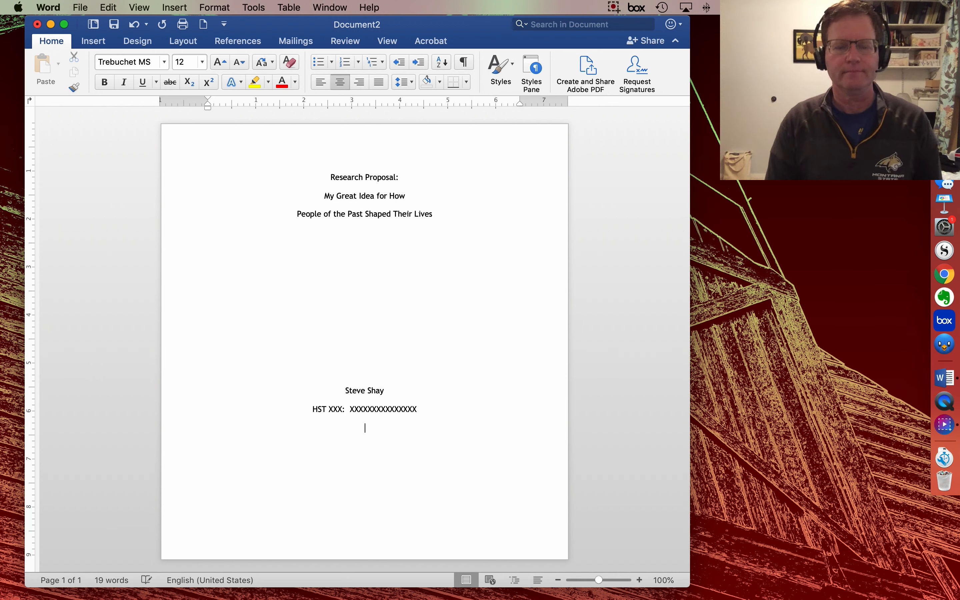
text(April)
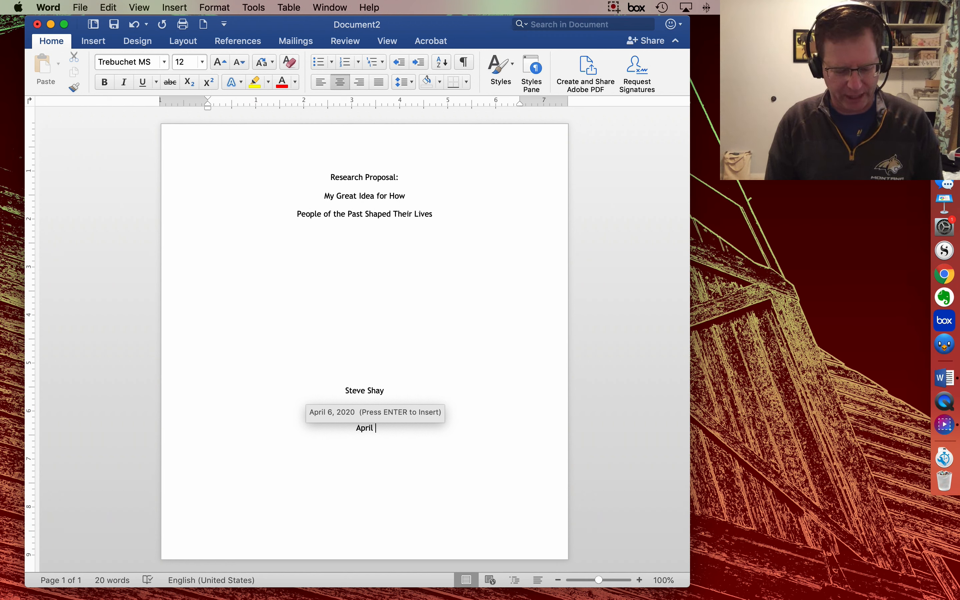
text(10)
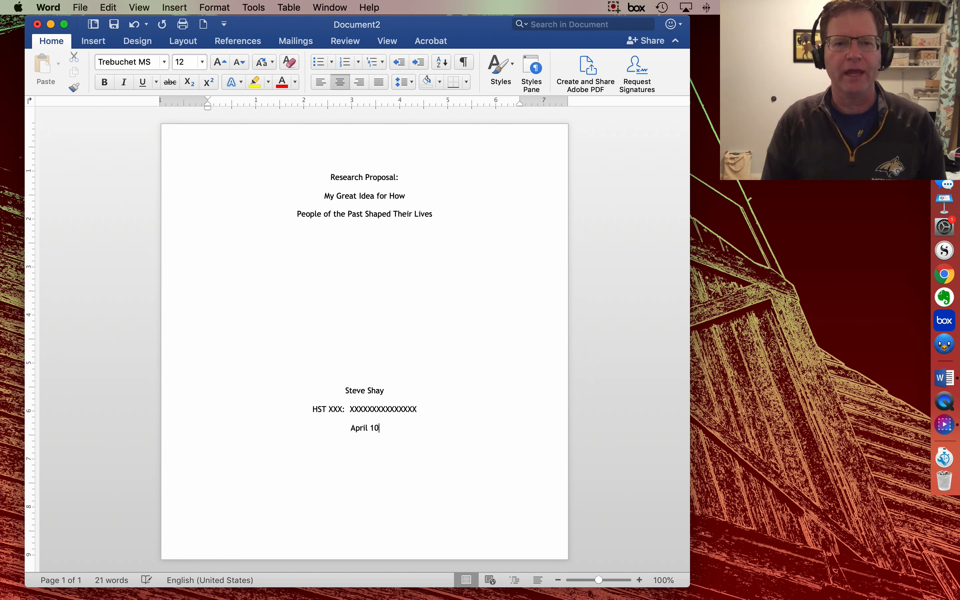
text(, 2020)
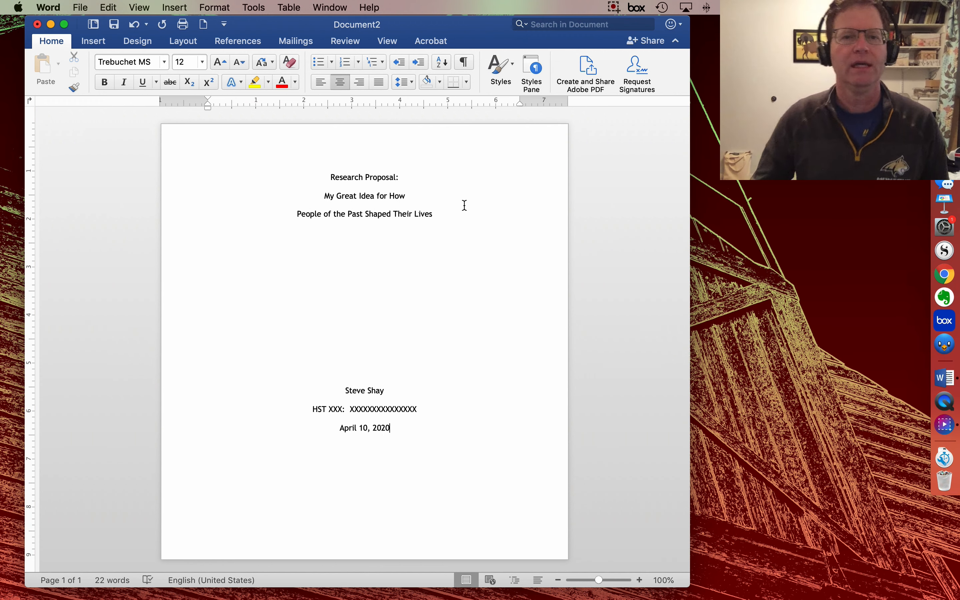
Step: Shift the title block down with blank lines above it and add another blank line between the title and the author's name
click(368, 160)
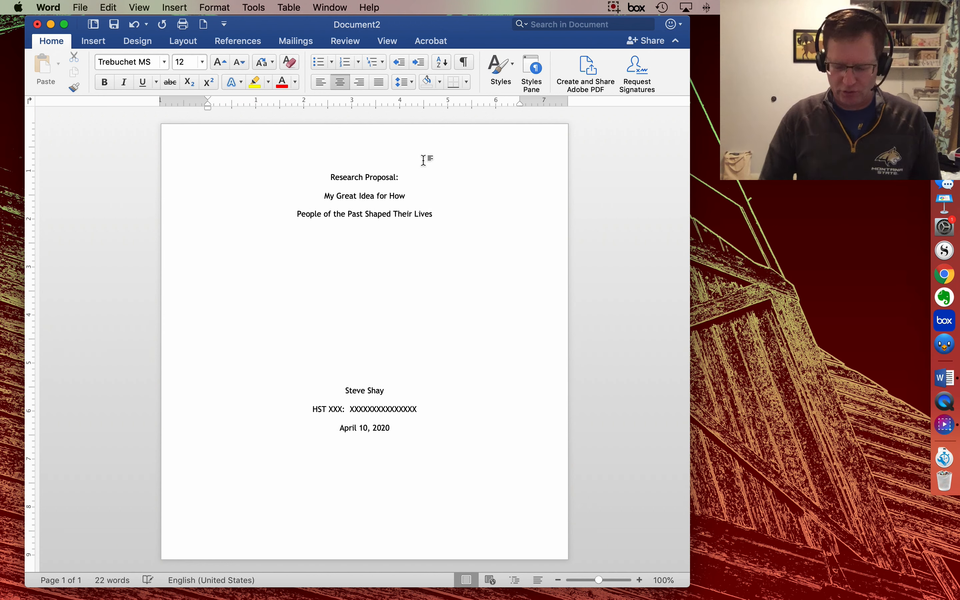
key(Return)
key(Return)
key(Return)
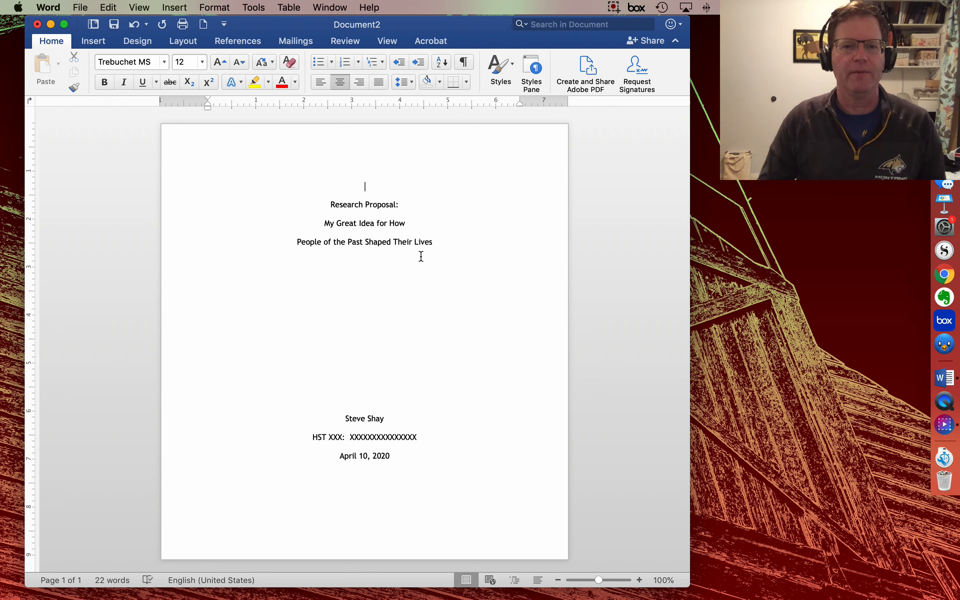
click(369, 336)
key(Return)
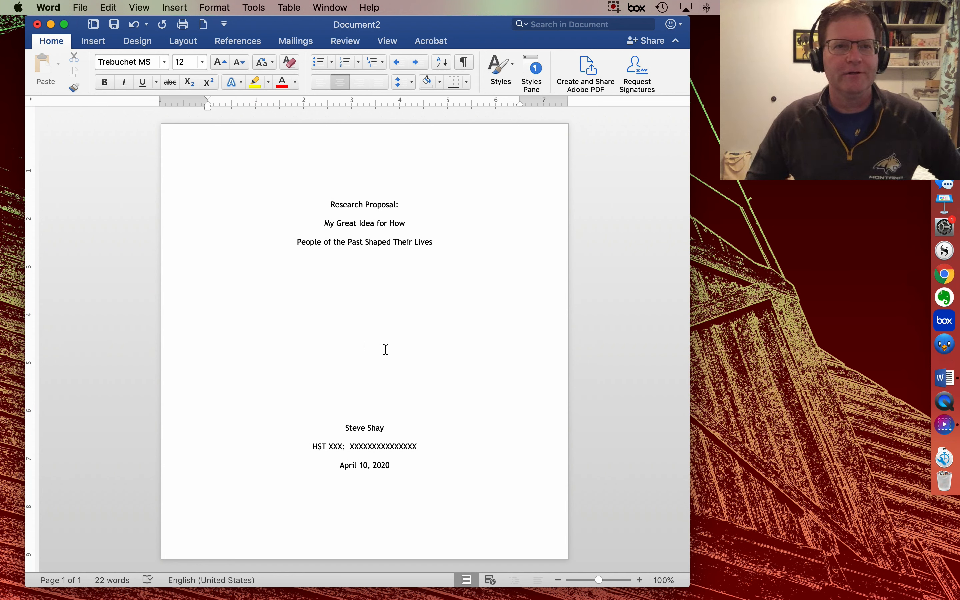
click(614, 7)
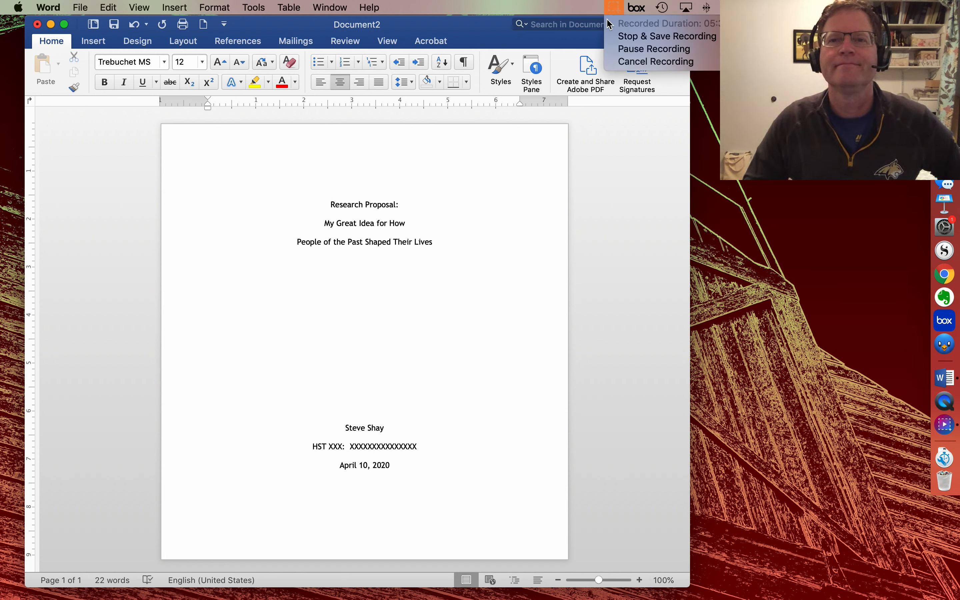